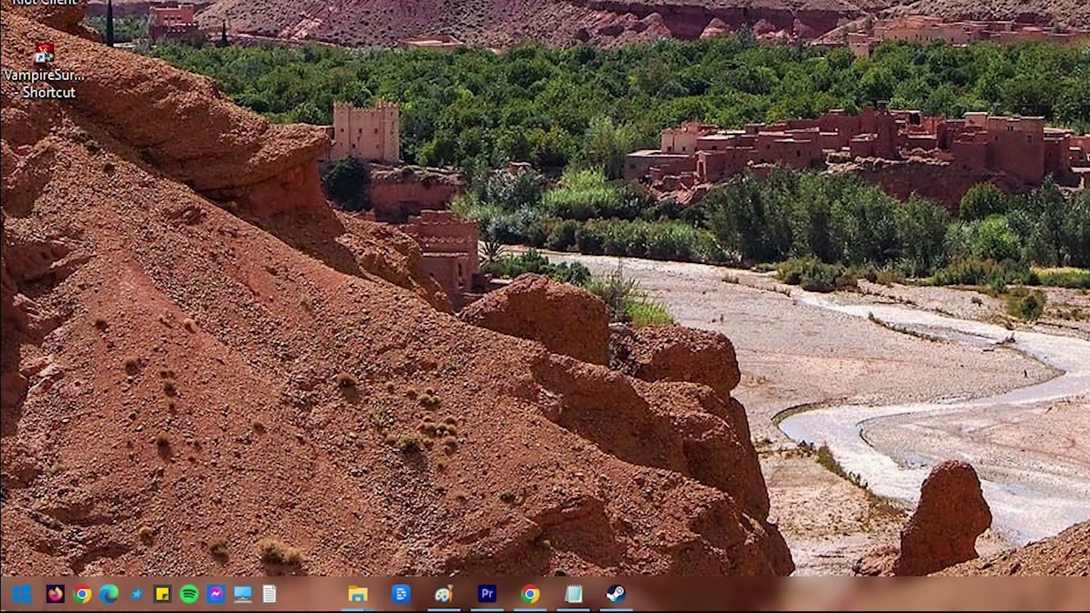
- Open the Start menu and show its power options flyout
left_click(21, 594)
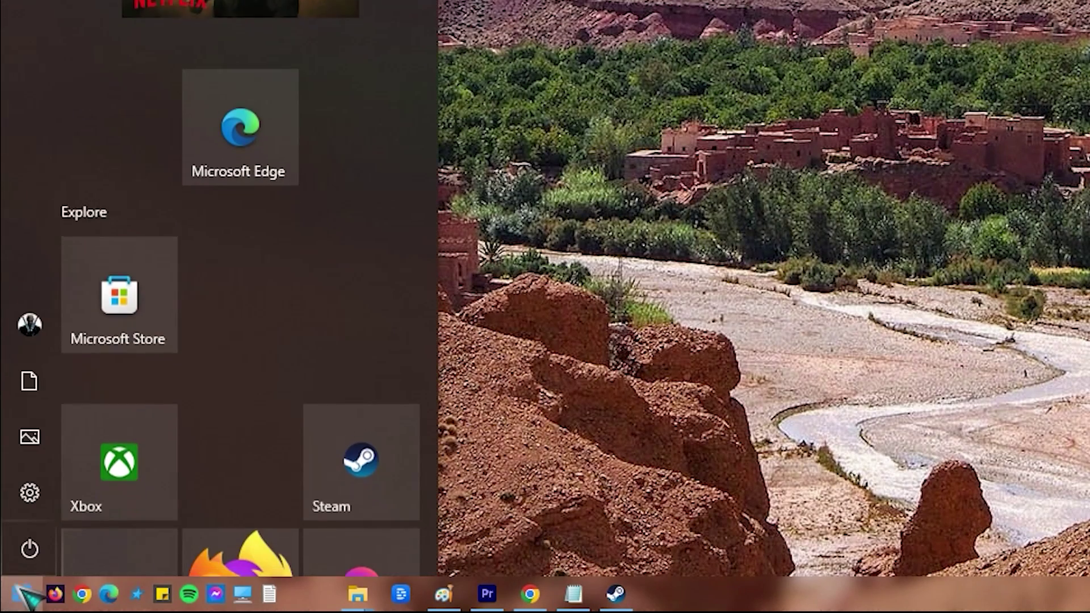
left_click(29, 549)
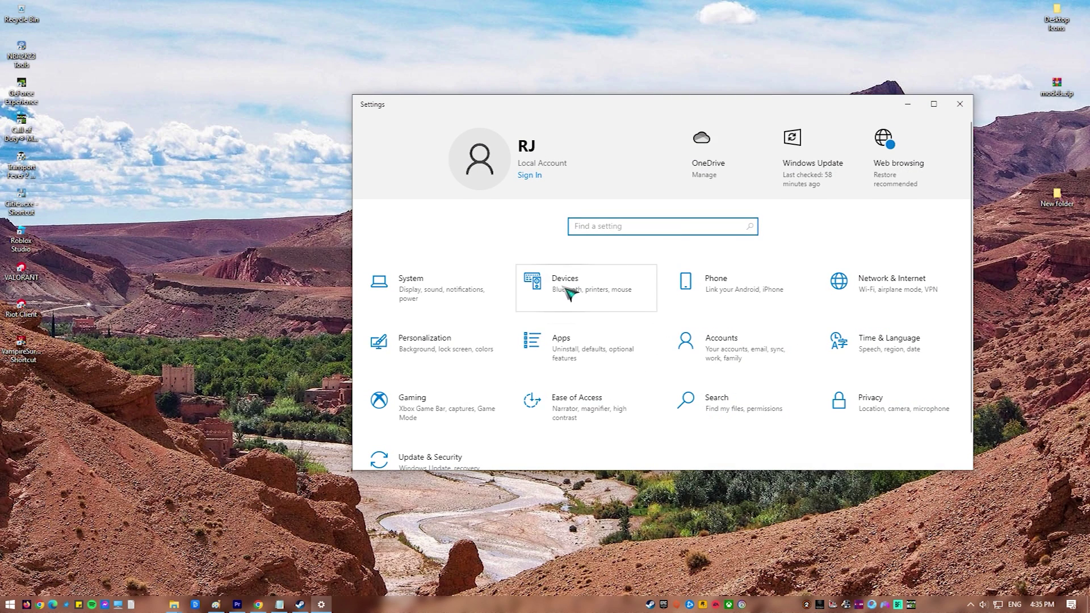
- Go to the Microphone page under Privacy settings
scroll(567, 294, "down", 1)
left_click(891, 383)
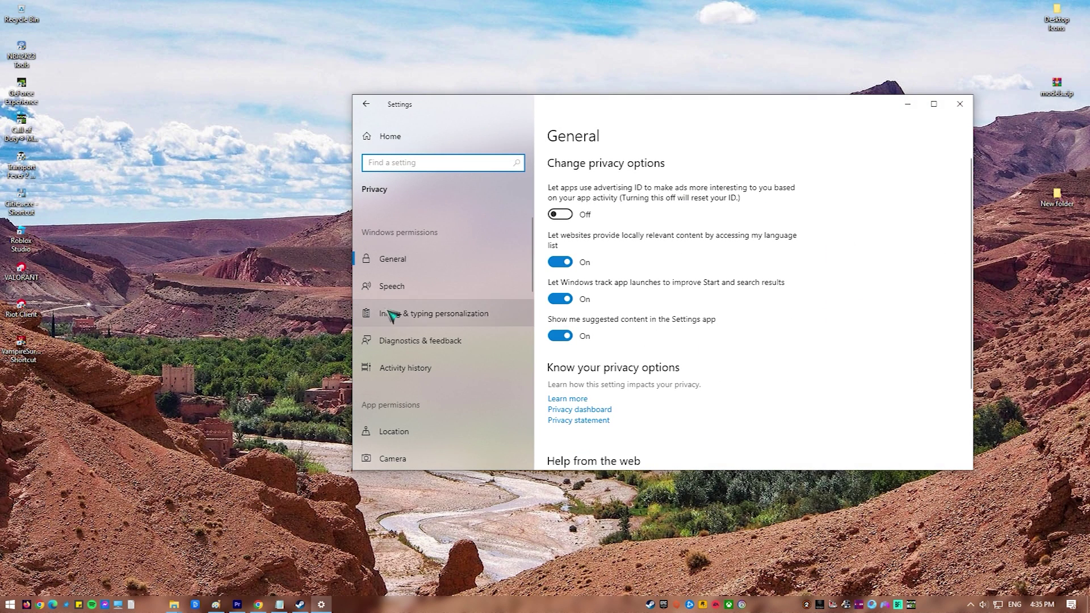
scroll(418, 397, "down", 3)
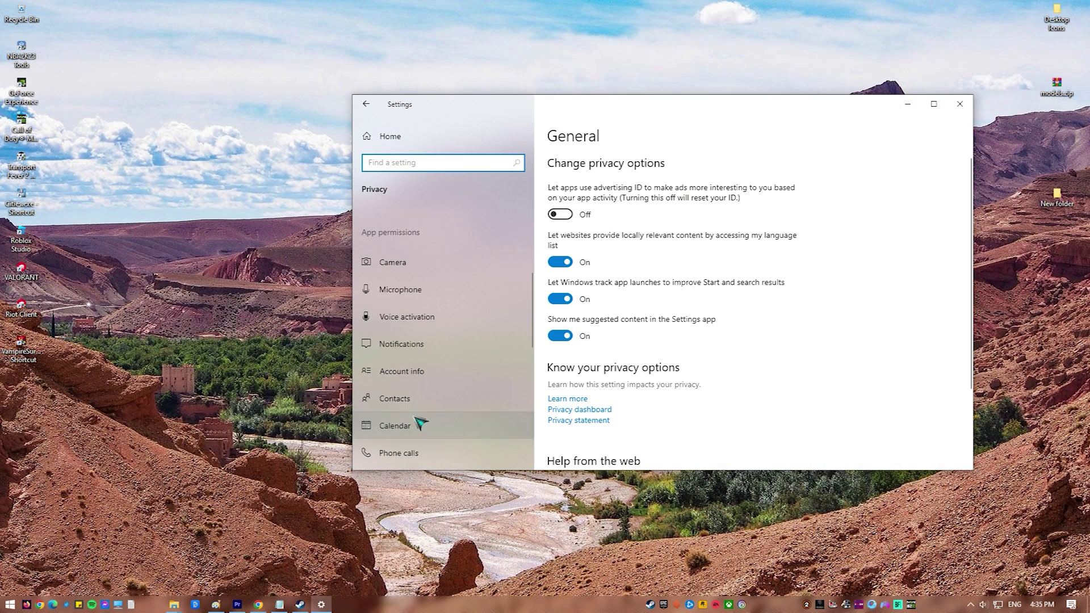
left_click(413, 302)
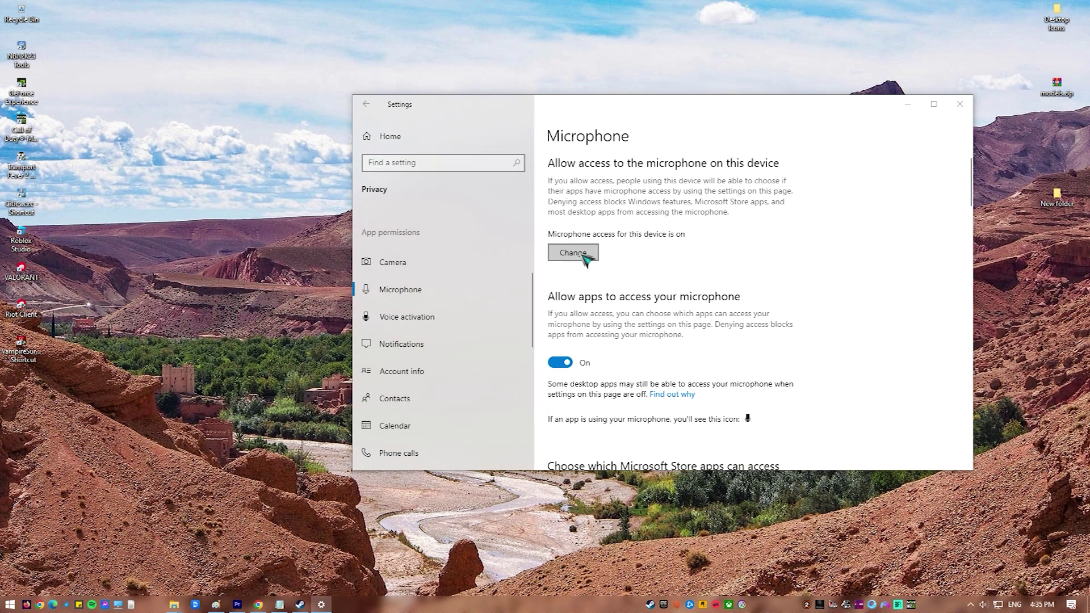
- Confirm device microphone access is On and review the app permissions list
left_click(585, 256)
left_click(726, 284)
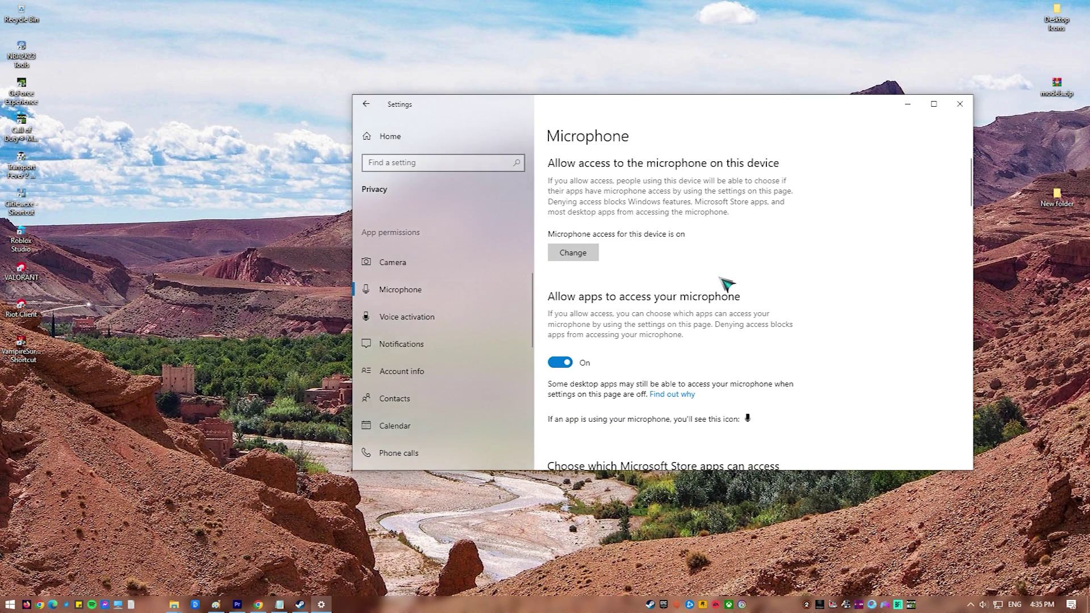
scroll(727, 284, "down", 2)
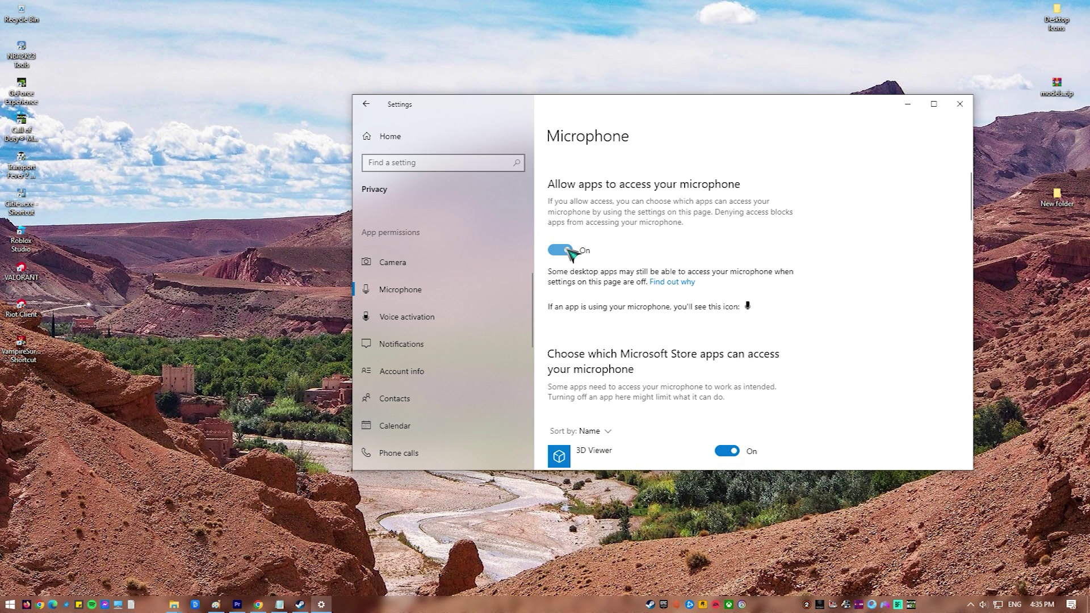
scroll(727, 358, "down", 12)
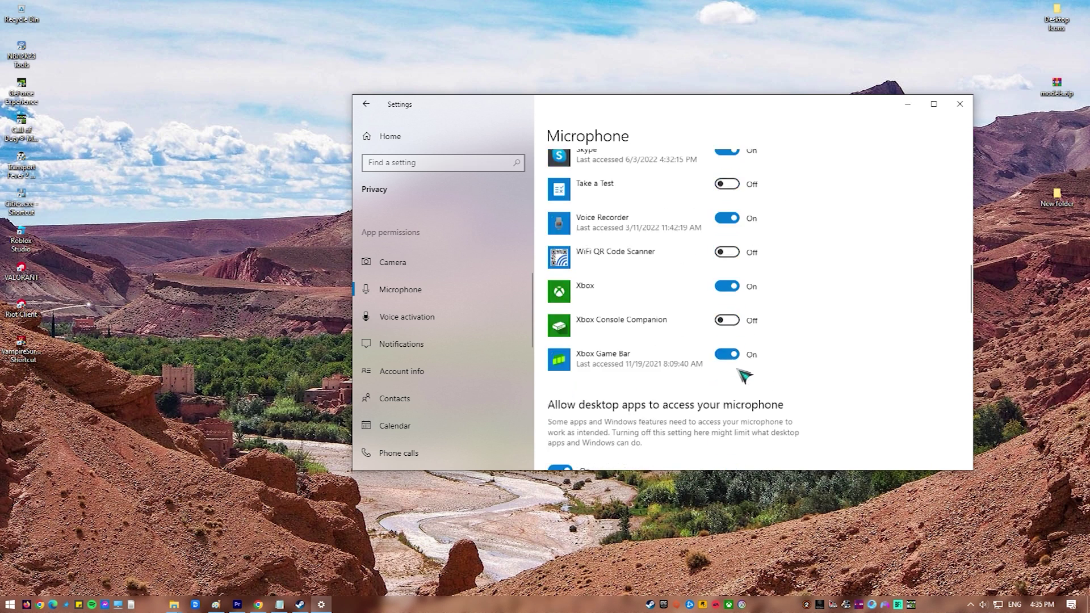
scroll(744, 376, "down", 4)
scroll(744, 376, "up", 1)
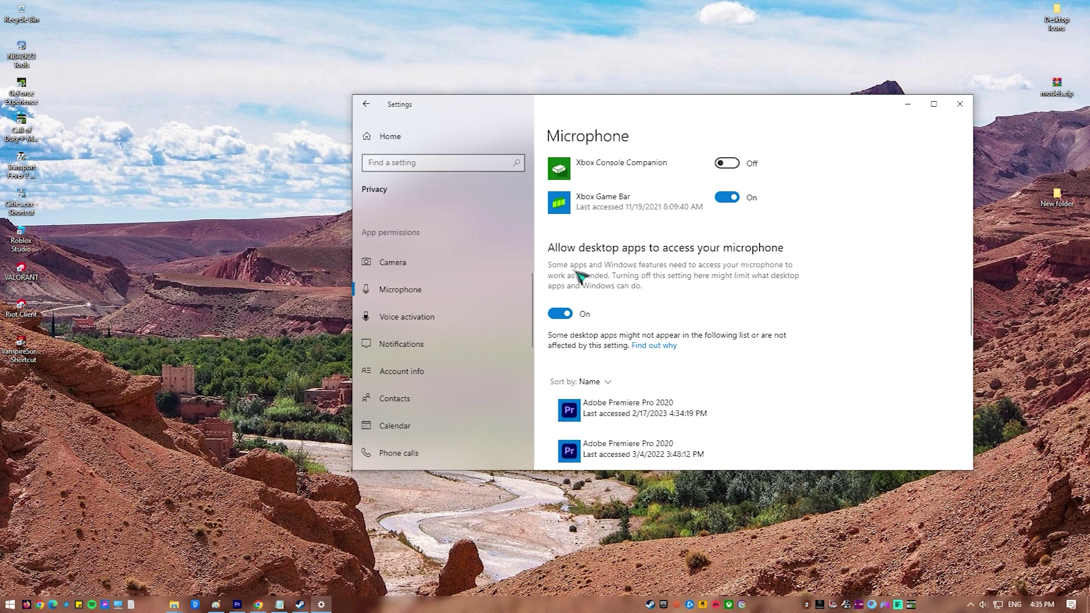
scroll(659, 394, "down", 4)
scroll(660, 323, "up", 1)
scroll(658, 328, "down", 2)
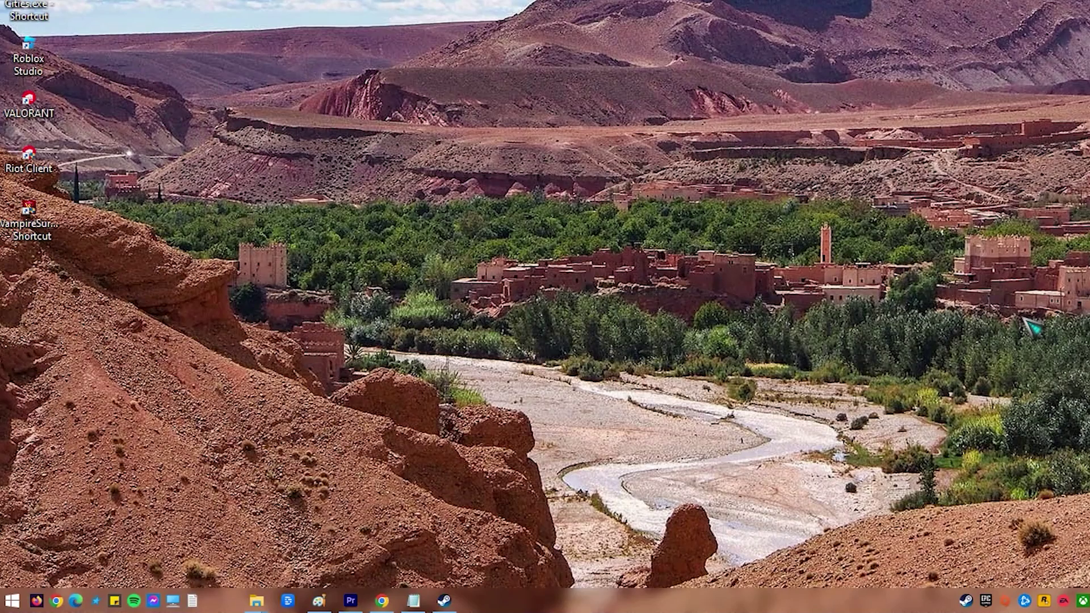
- Search 'firewall' and choose Turn off for both private and public network settings
key("super")
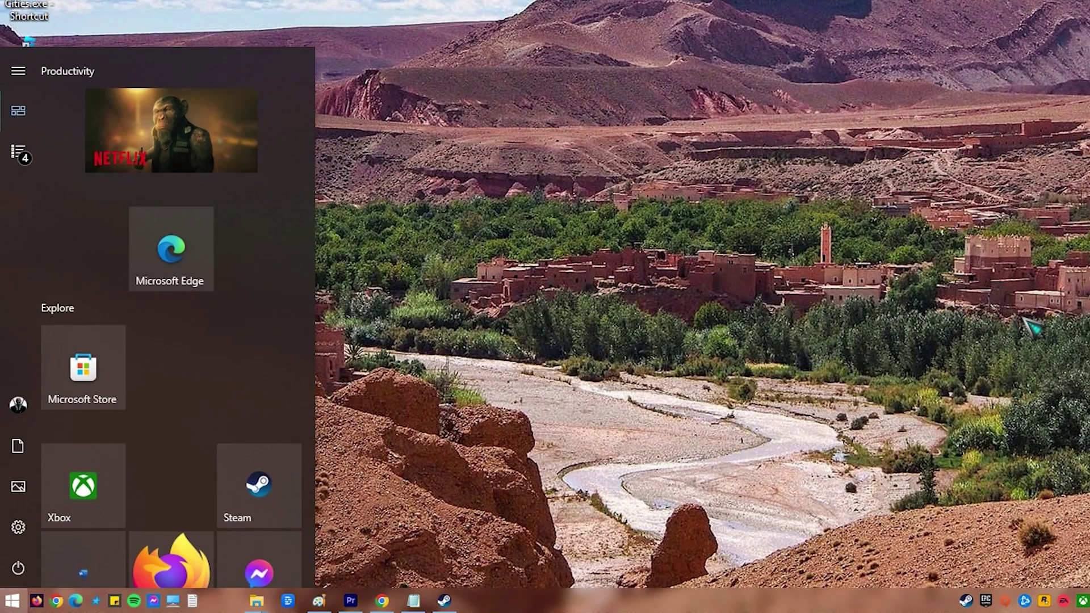
type("firewall")
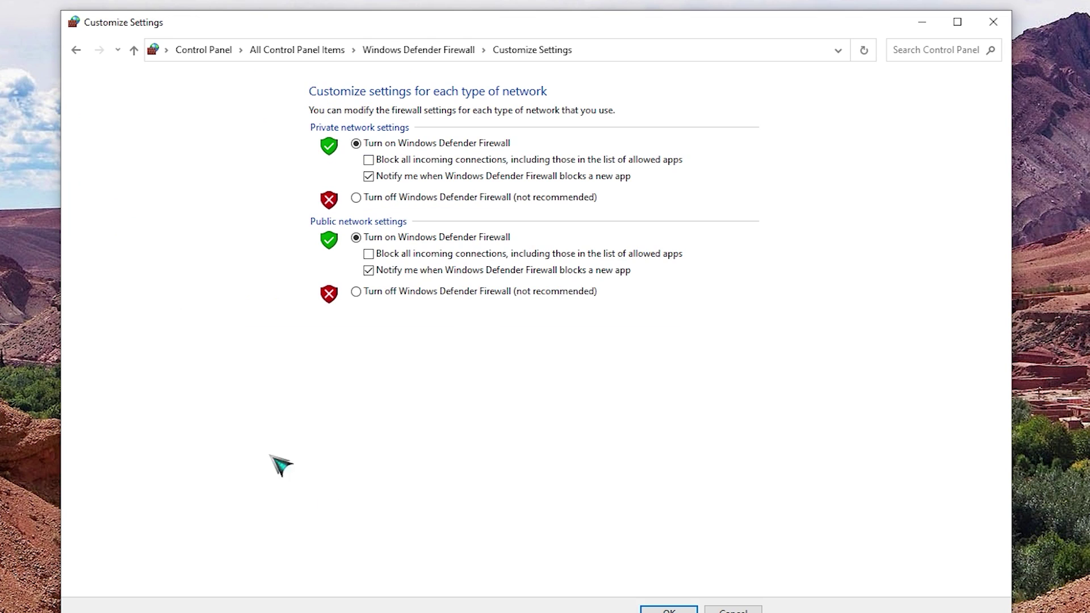
left_click(357, 199)
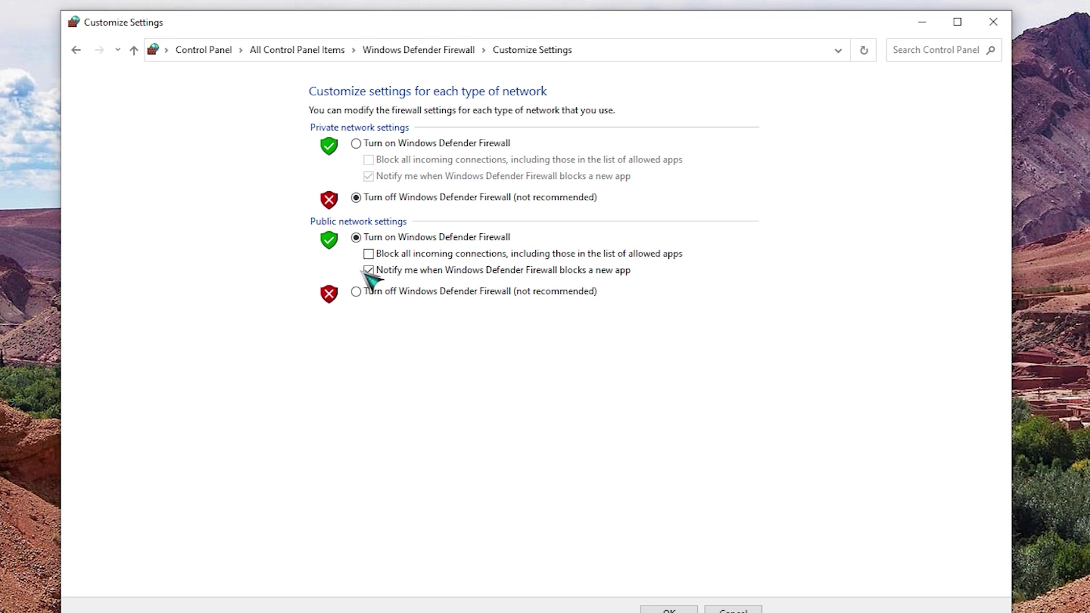
left_click(357, 292)
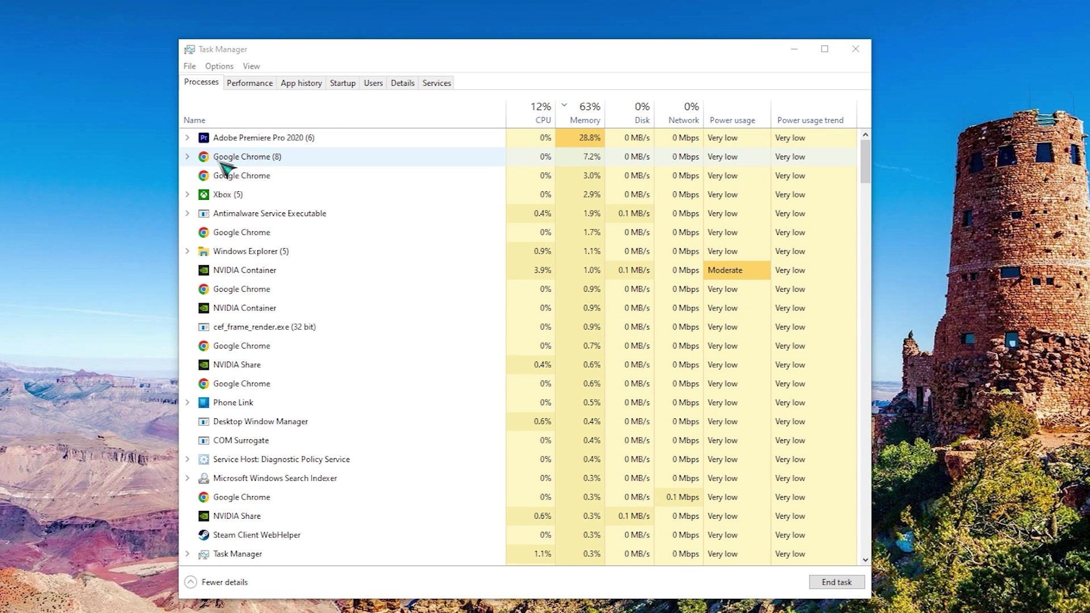
- End the Google Chrome (8) and Adobe Premiere Pro 2020 processes
scroll(257, 287, "down", 2)
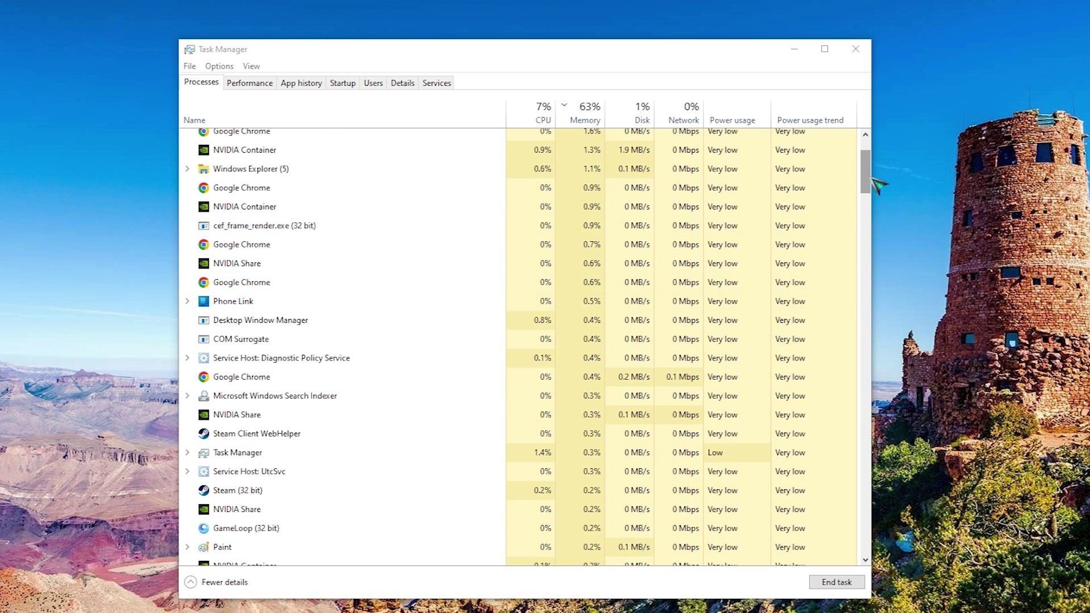
left_click_drag(866, 182, 856, 121)
left_click(187, 157)
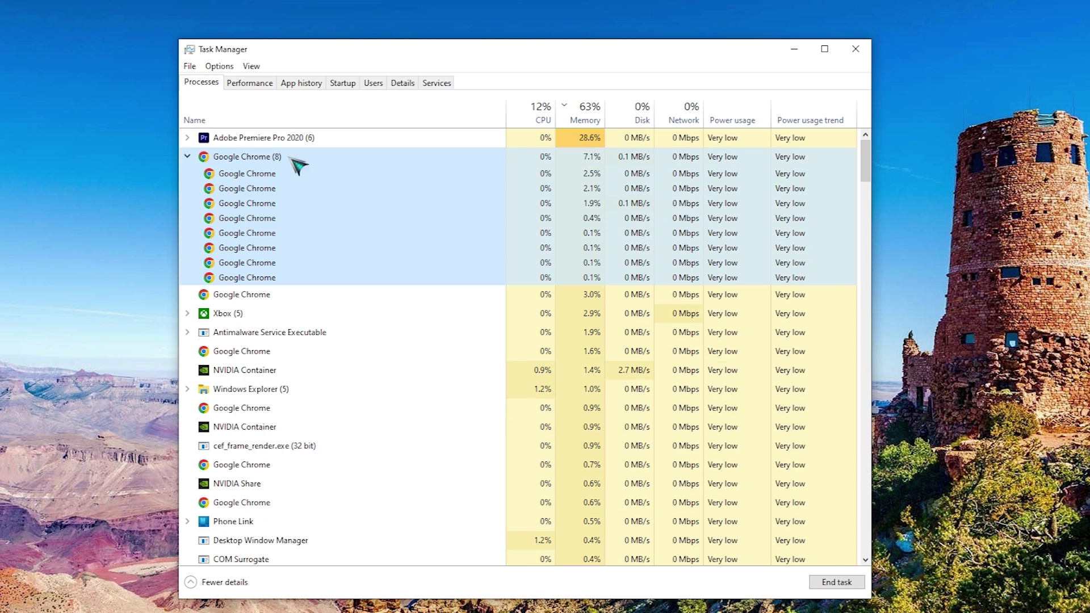
right_click(317, 158)
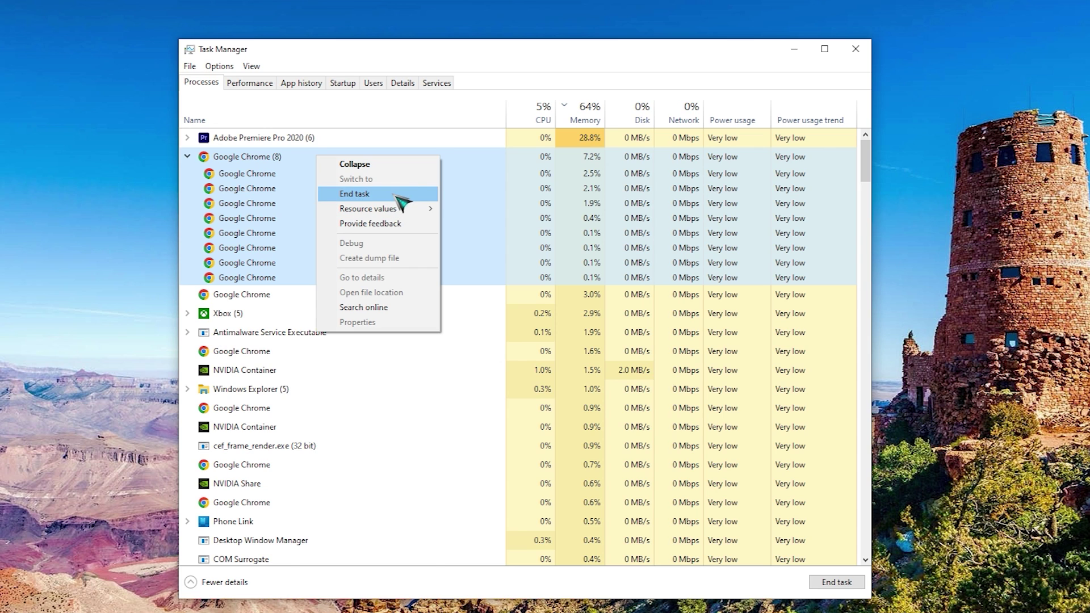
left_click(427, 138)
right_click(427, 139)
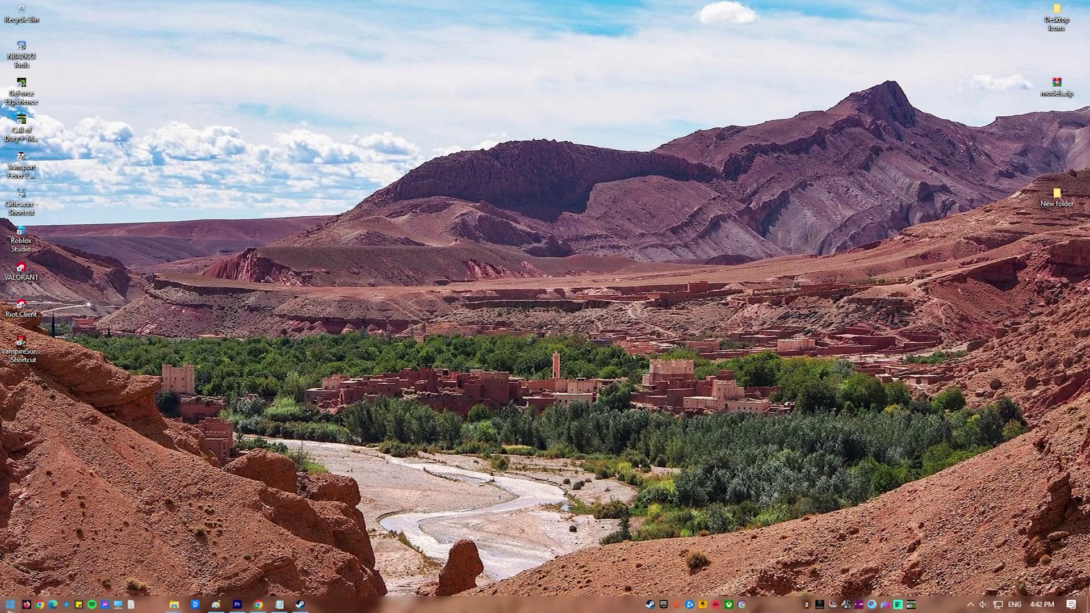
- Launch Settings and scroll the Apps & features list to Dolby Access
left_click(10, 604)
left_click(21, 560)
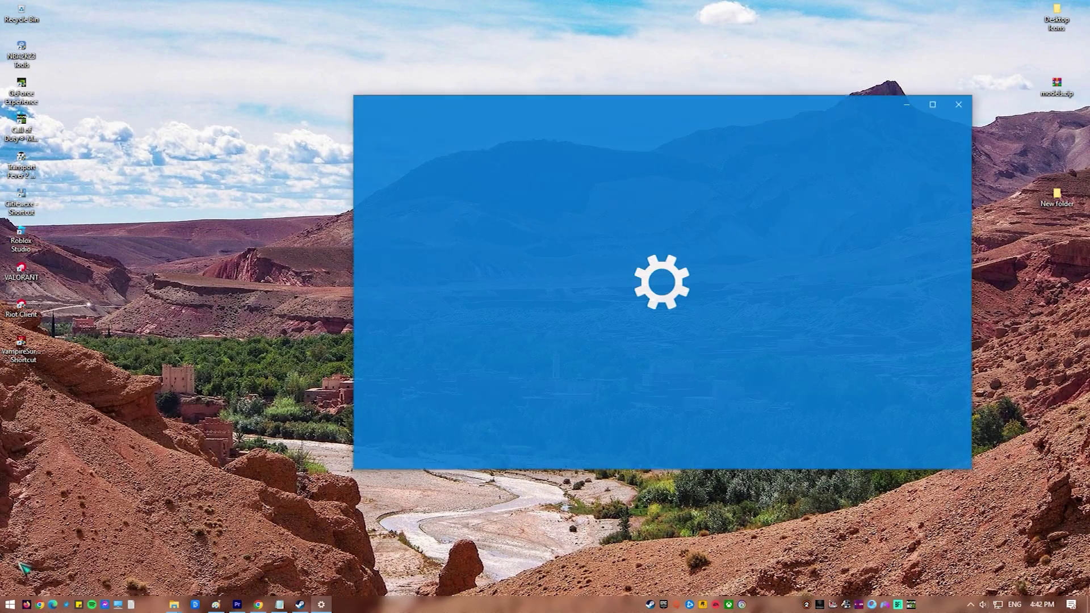
scroll(509, 372, "down", 1)
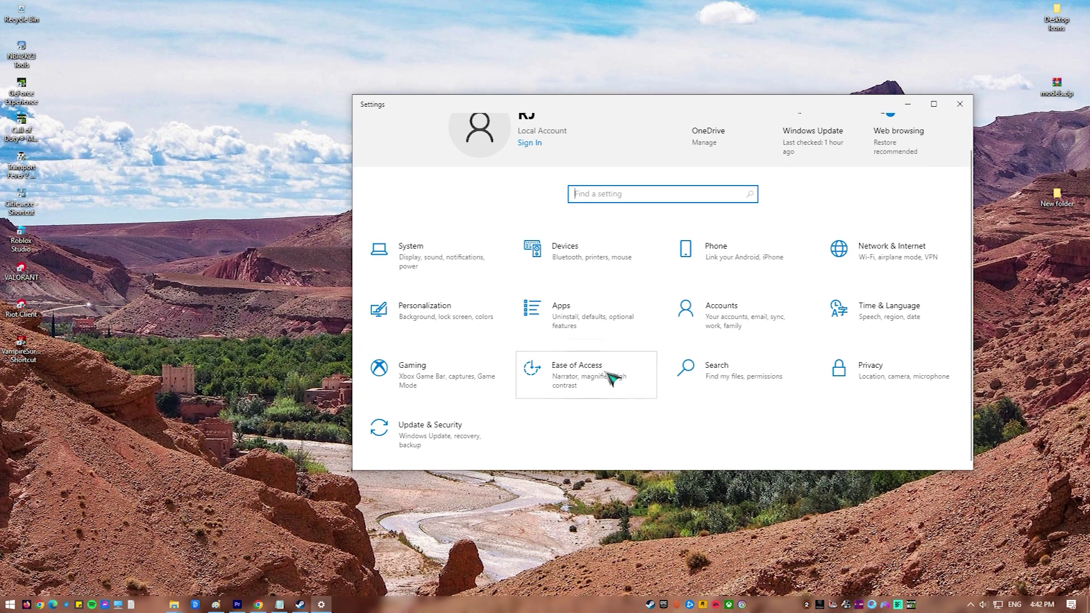
left_click(617, 322)
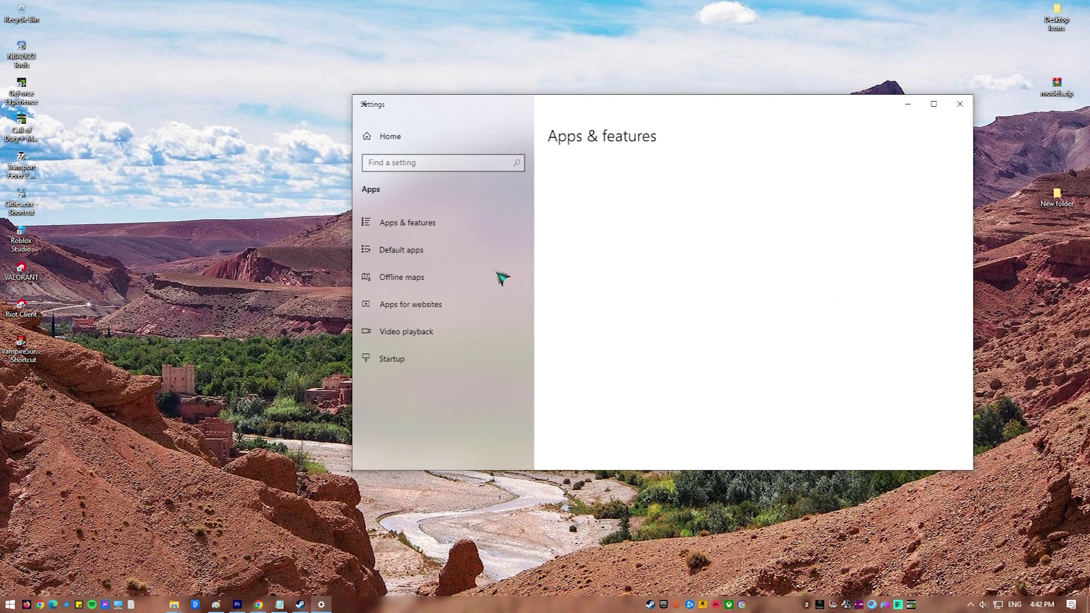
scroll(690, 333, "down", 5)
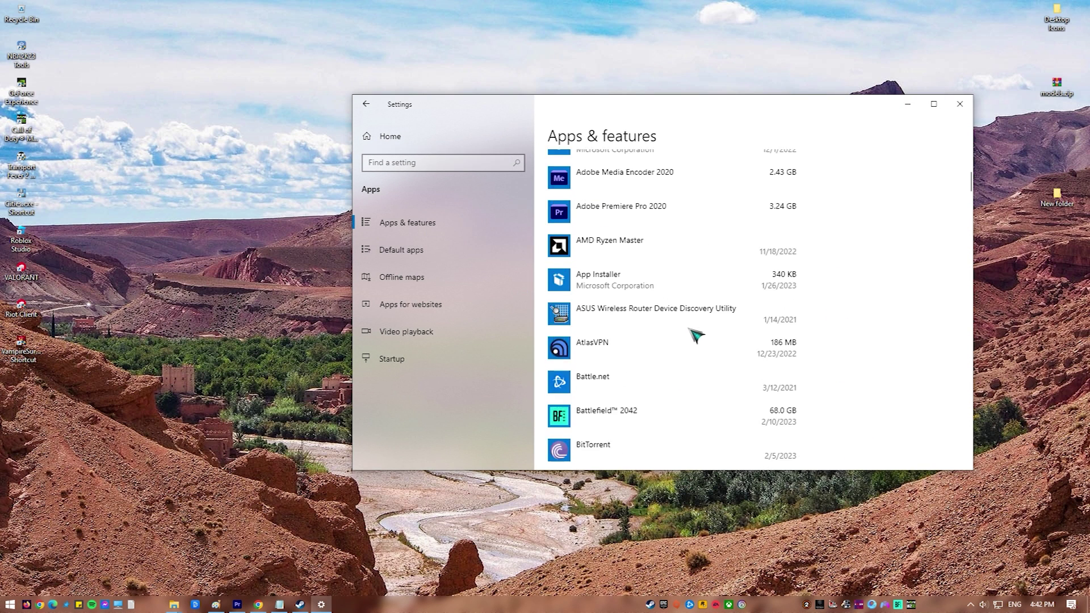
scroll(697, 335, "down", 3)
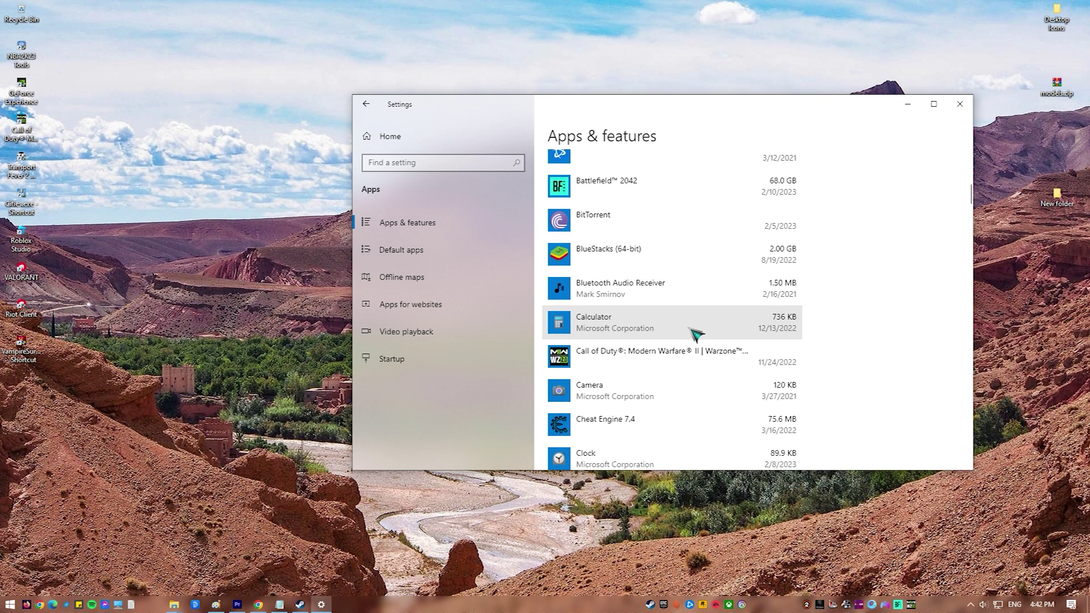
scroll(695, 335, "down", 13)
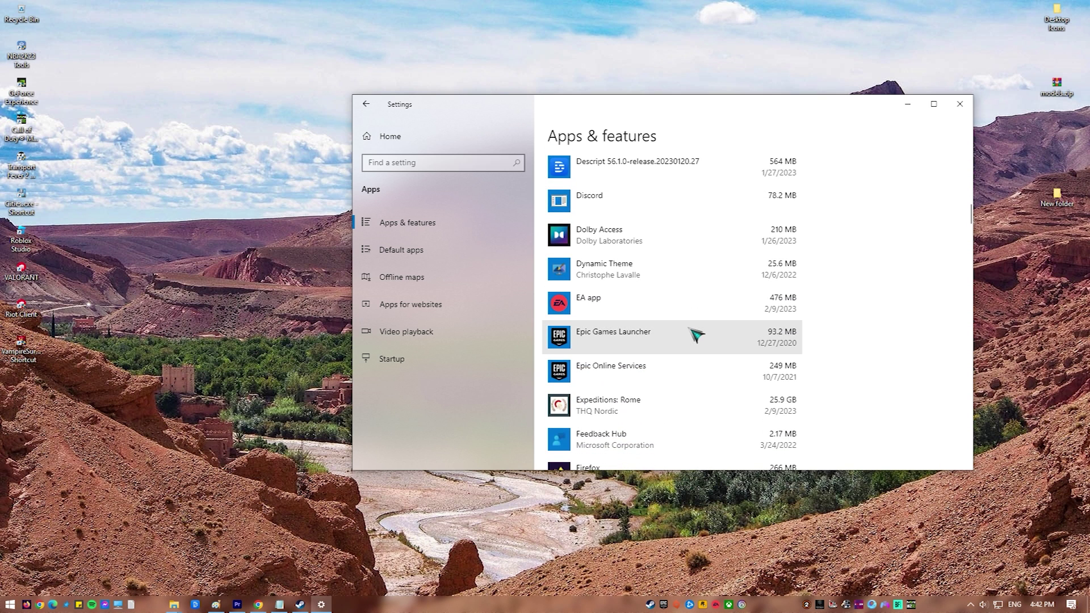
- Reset Dolby Access from its Advanced options and confirm deleting its data
left_click(653, 247)
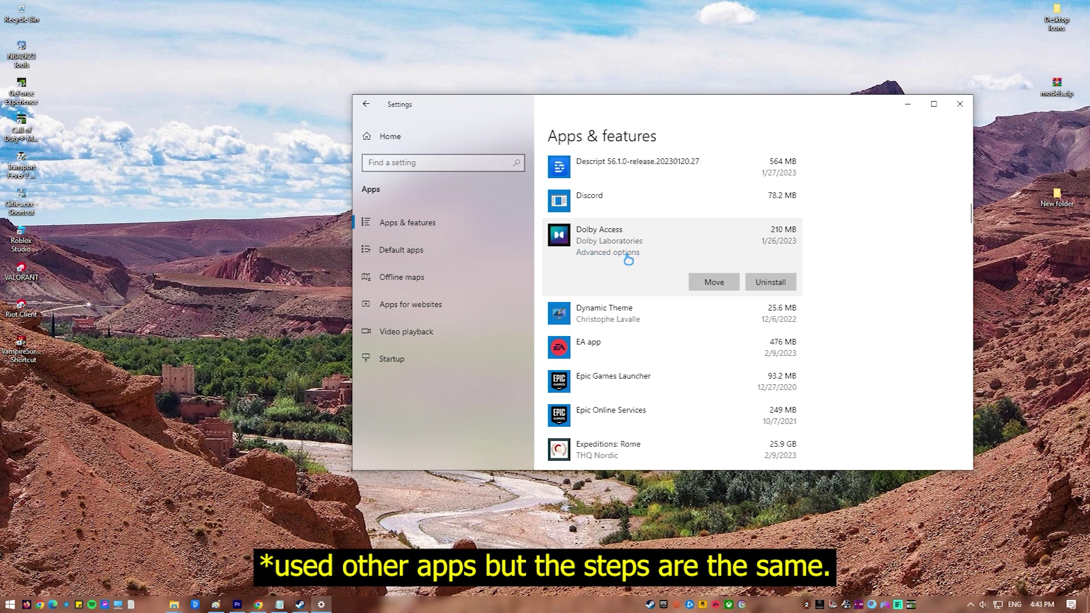
left_click(627, 254)
scroll(633, 261, "down", 5)
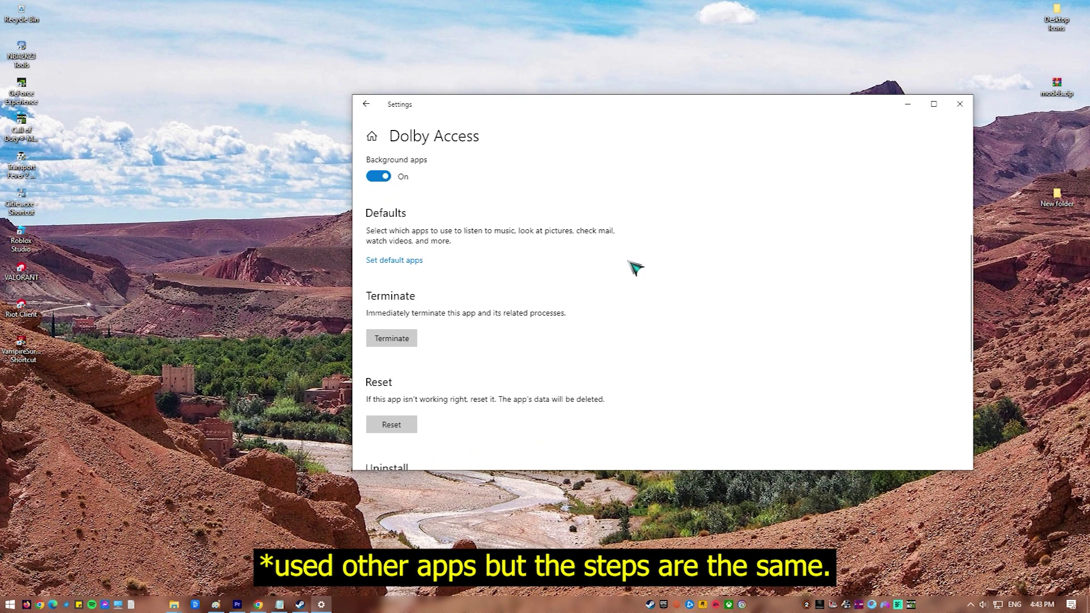
scroll(636, 267, "down", 3)
left_click(412, 239)
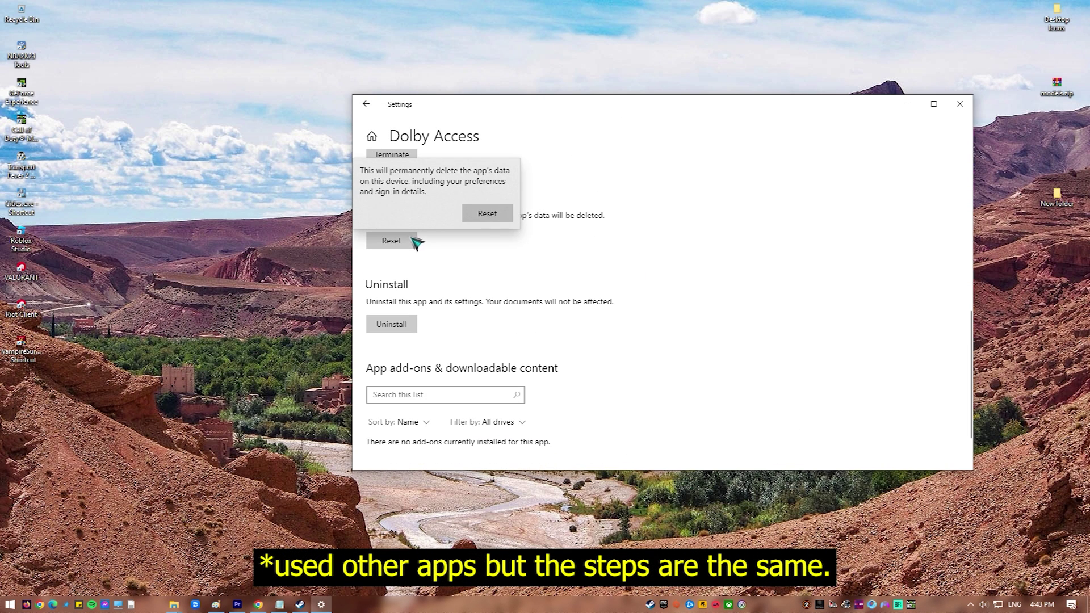
left_click(488, 214)
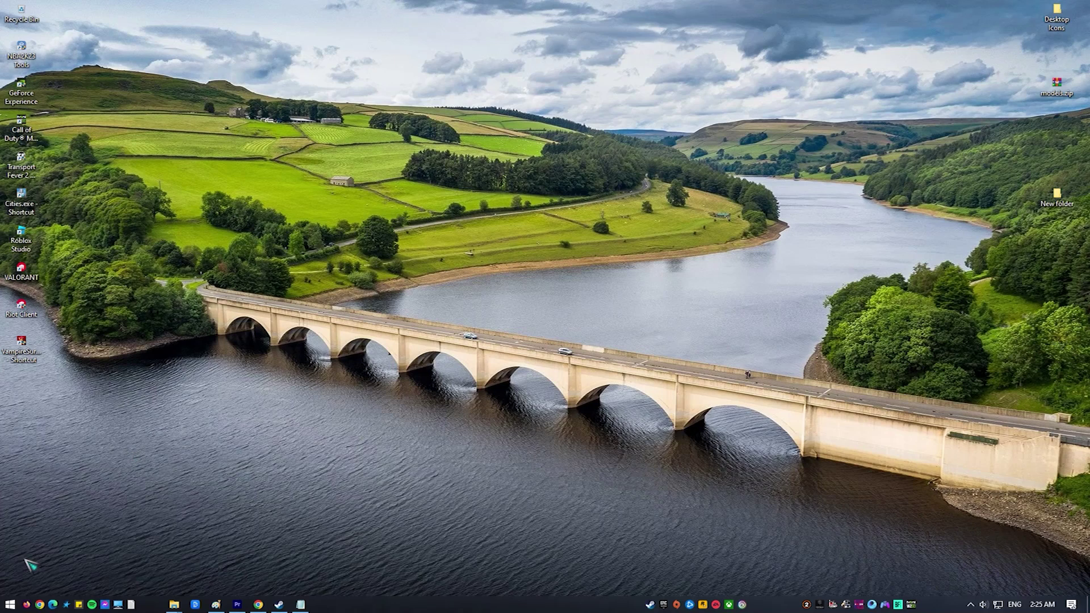
- Launch Device Manager and run an automatic driver search for the NVIDIA GeForce GTX 1050 Ti
right_click(11, 605)
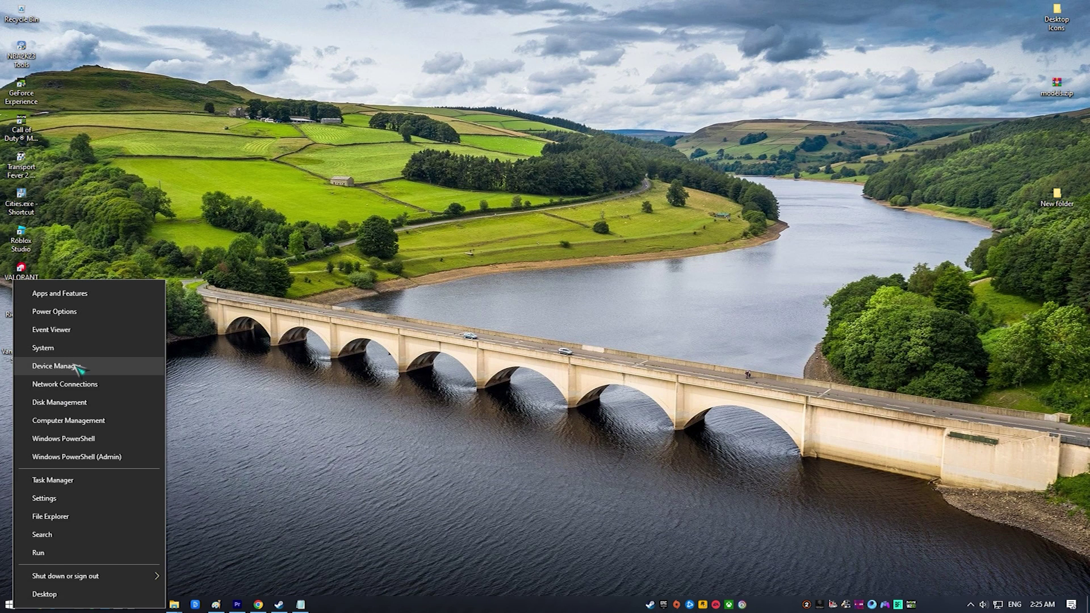
left_click(78, 370)
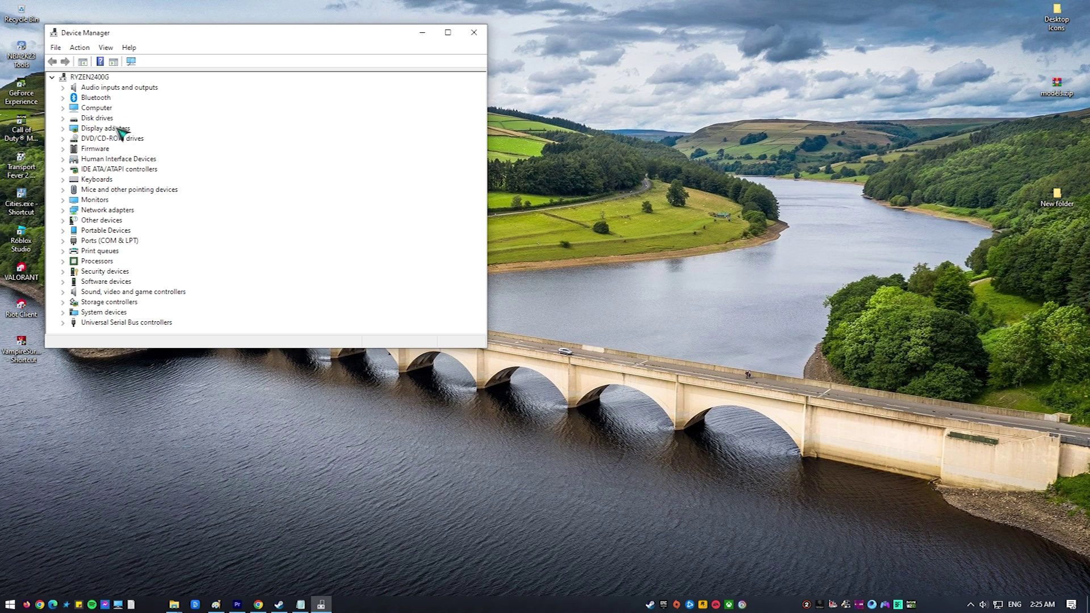
left_click(64, 129)
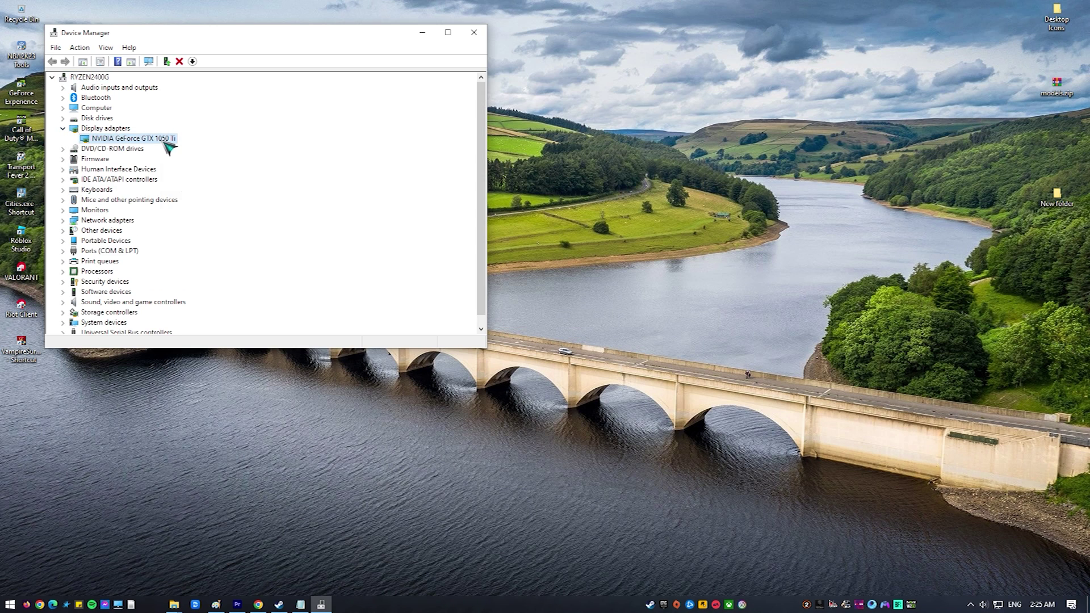
right_click(169, 147)
left_click(190, 152)
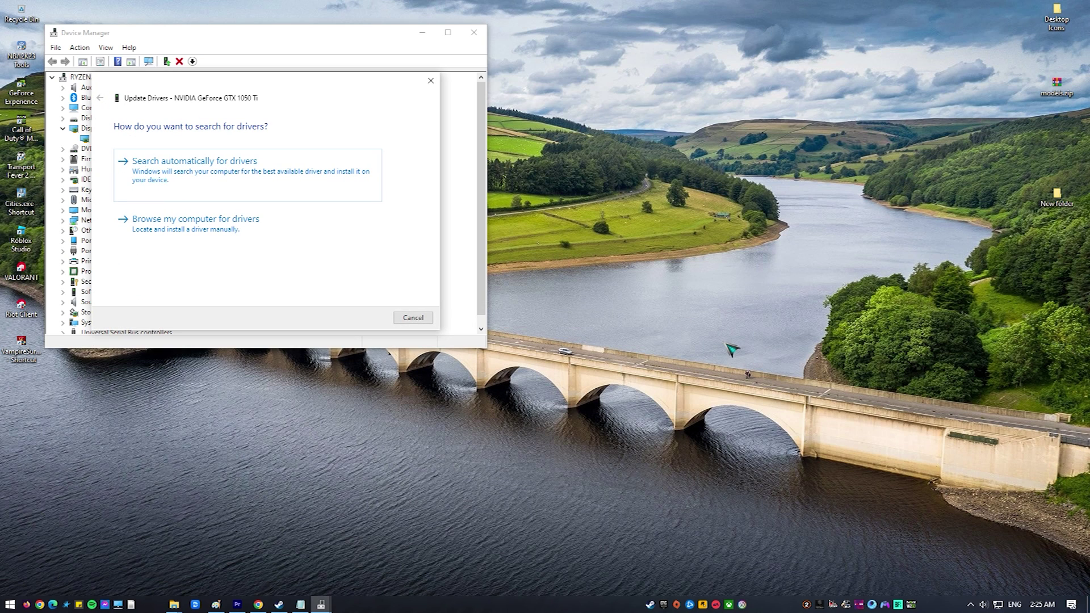
left_click(372, 179)
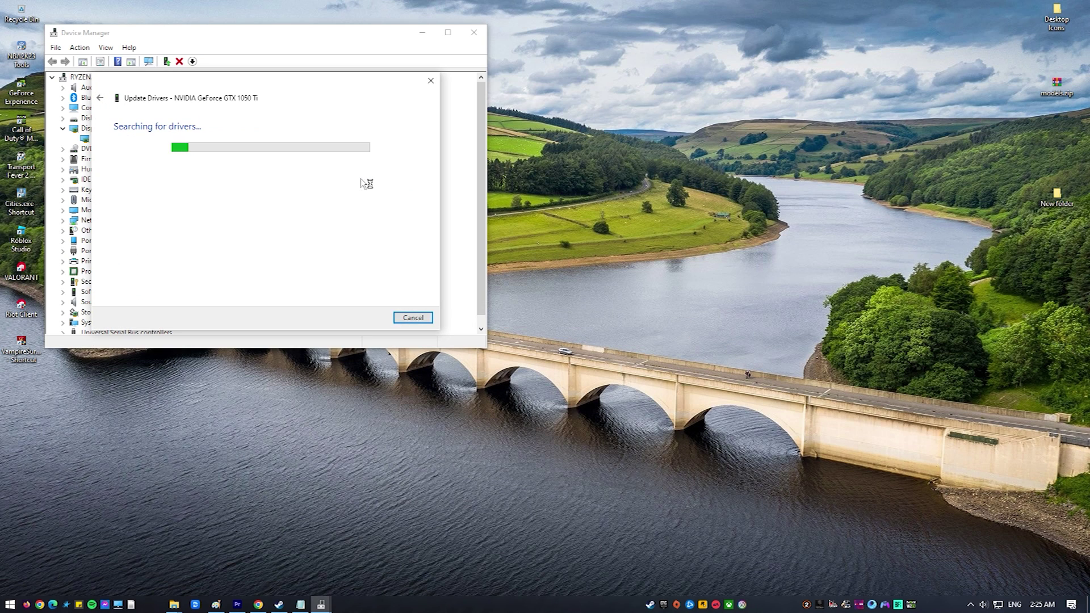